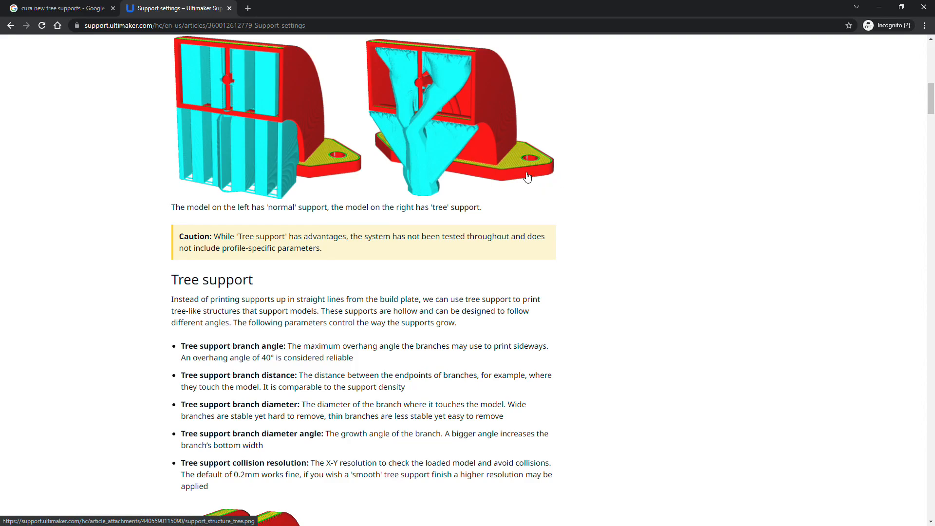
Step: Read the Ultimaker article on tree support settings and browse the search results for Cura's tree supports
scroll(567, 304, down, 8)
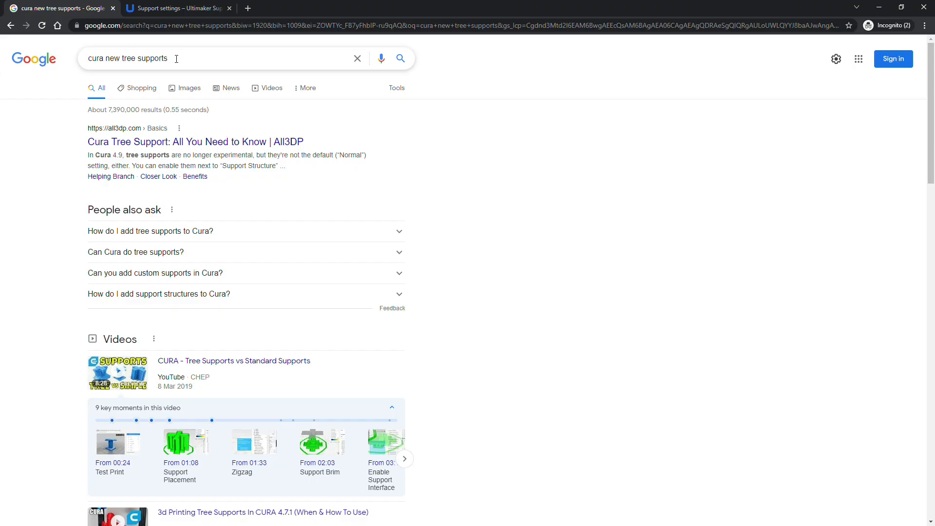
scroll(435, 183, down, 5)
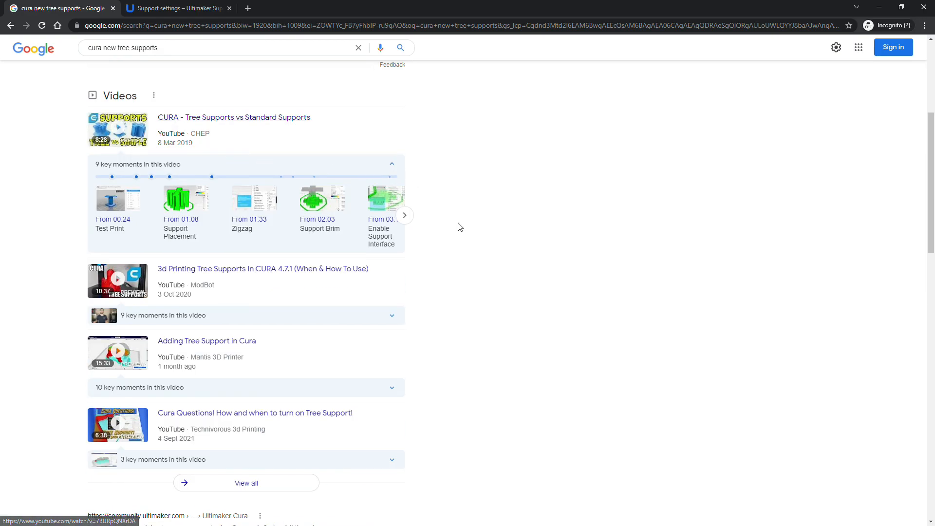
scroll(388, 213, down, 10)
drag(125, 194, 89, 193)
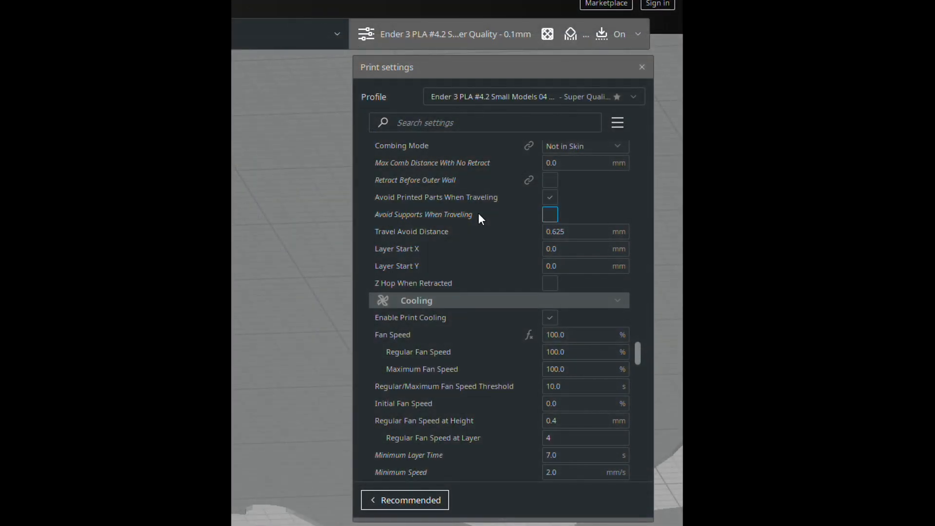
Step: Switch to the Cura print settings and open the Support Structure choices in the Support section
scroll(478, 217, down, 5)
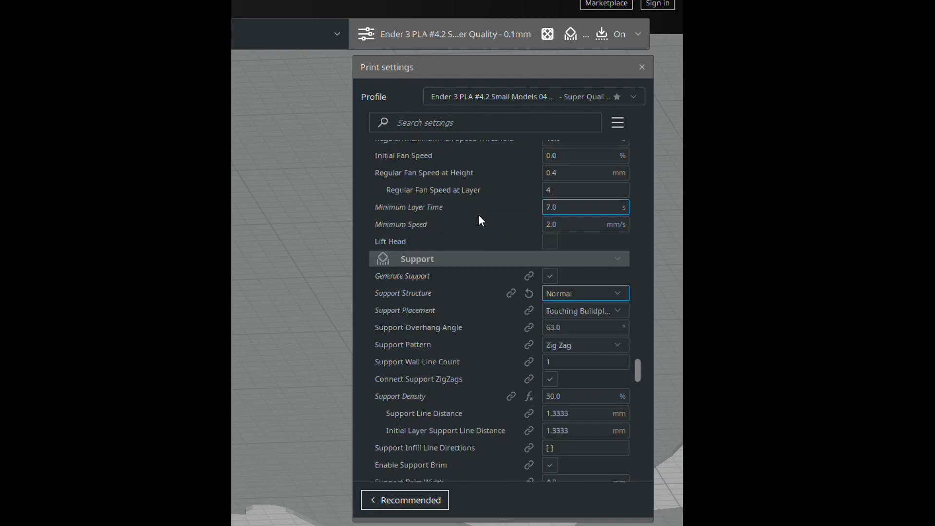
scroll(479, 216, down, 2)
click(573, 244)
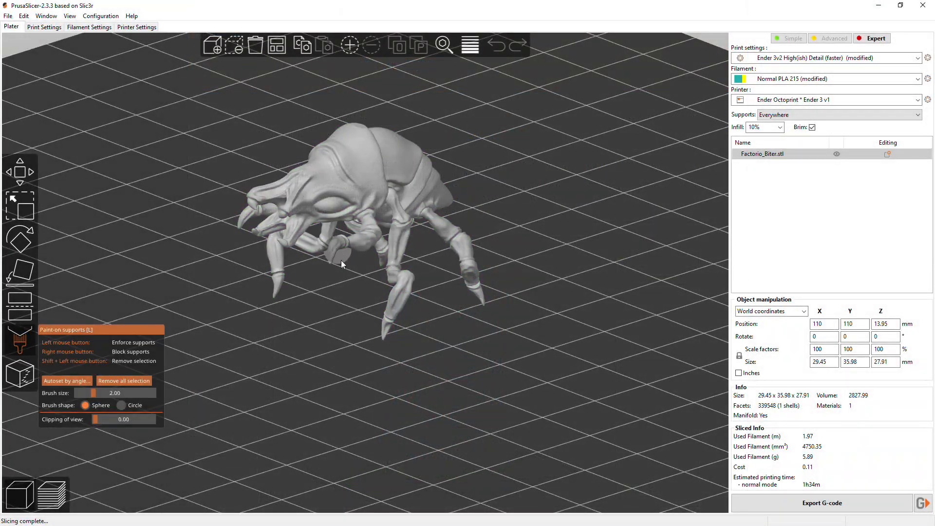
Step: Switch to PrusaSlicer and paint support enforcers along the underside of the Factorio_Biter model's body
drag(346, 325, 349, 274)
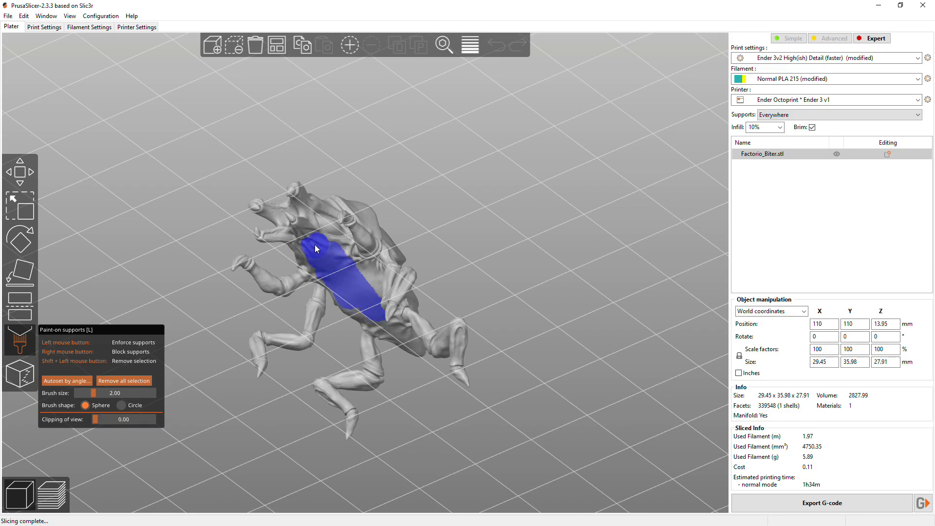
right_drag(381, 282, 384, 281)
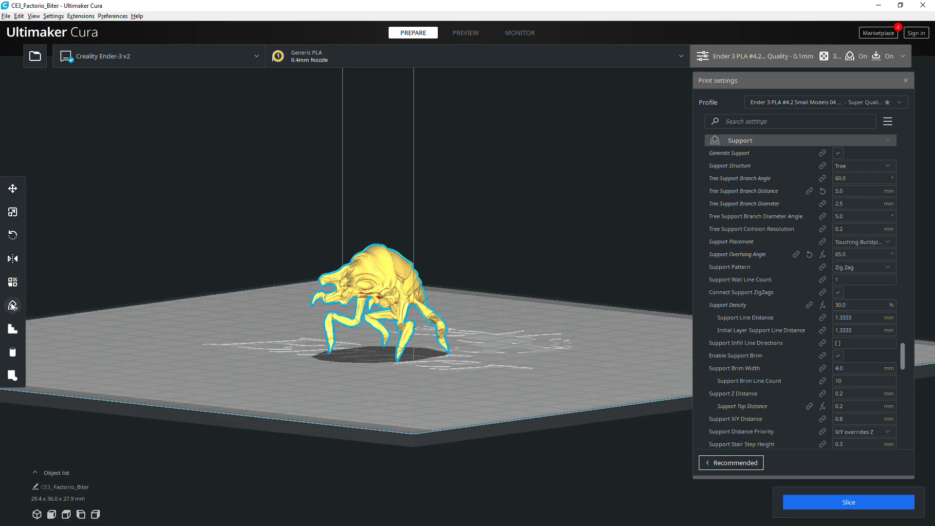
Step: Switch to Cura, place a support blocker over the biter's head and shift it along the X axis
click(337, 282)
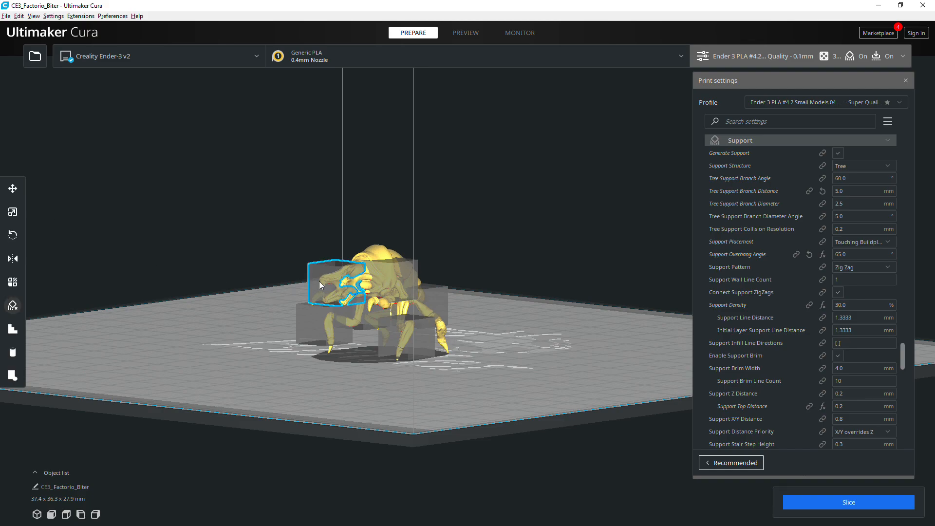
click(13, 189)
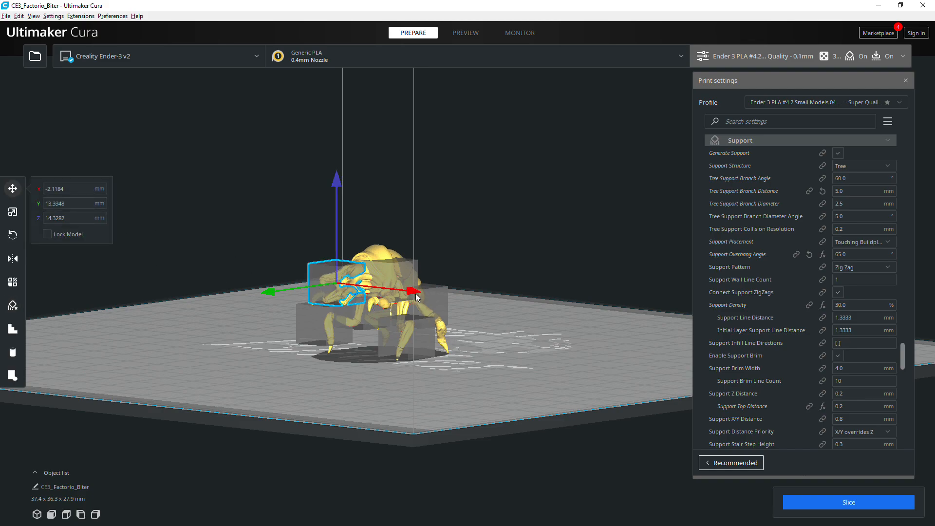
drag(426, 294, 460, 314)
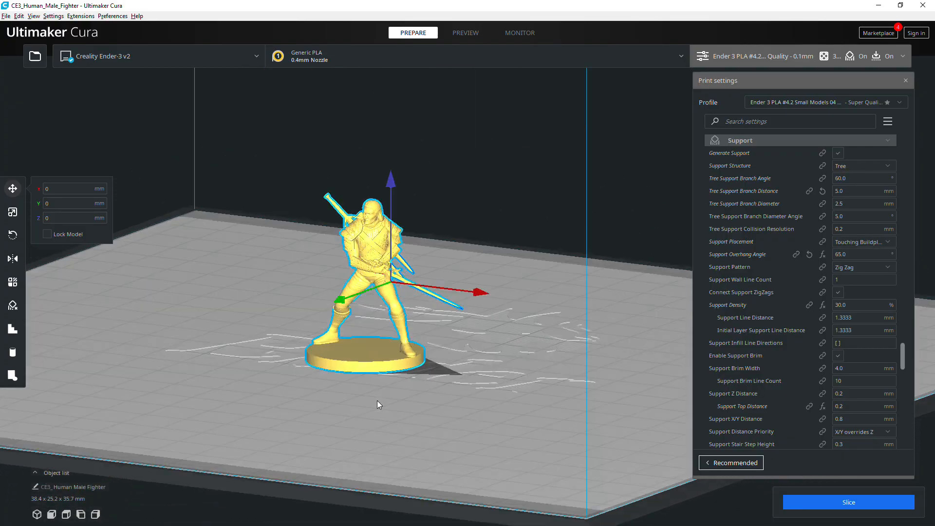
Step: Set Support Placement to Everywhere for the human fighter model and slice it
right_drag(377, 400, 478, 422)
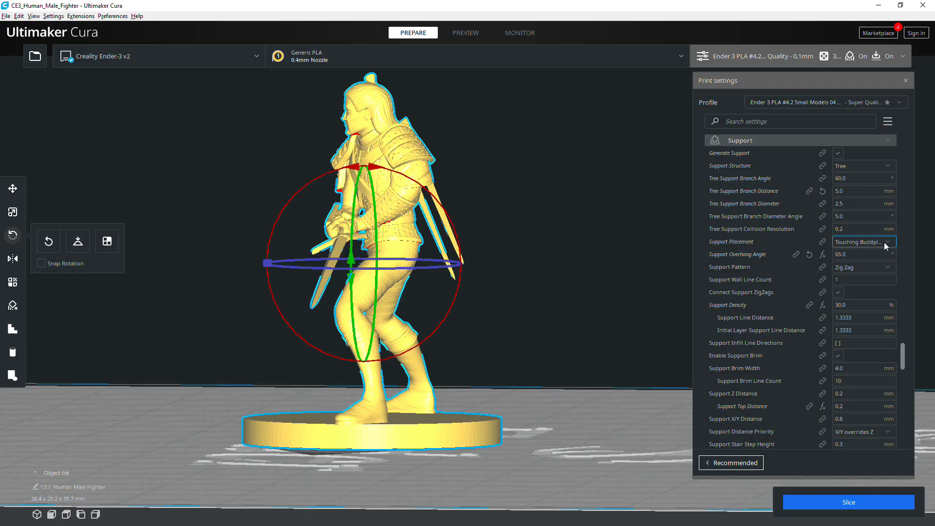
click(884, 241)
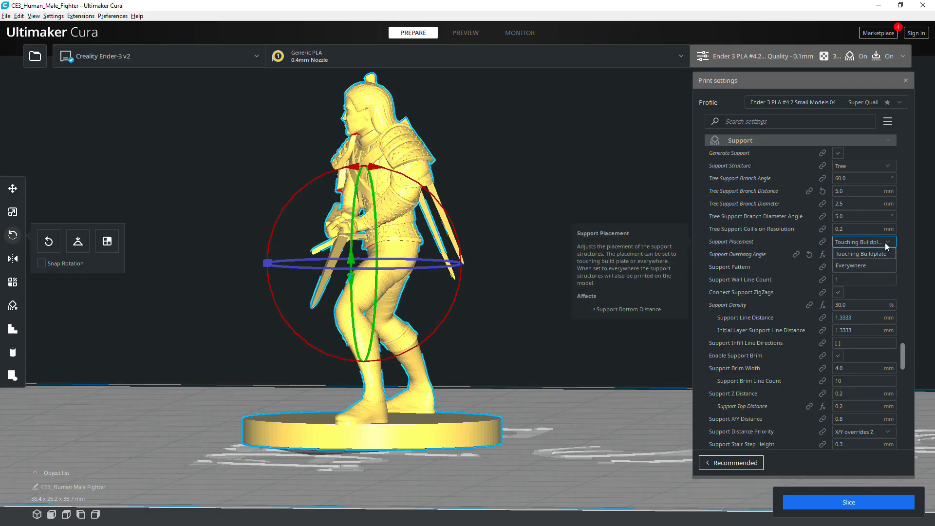
click(847, 264)
click(802, 502)
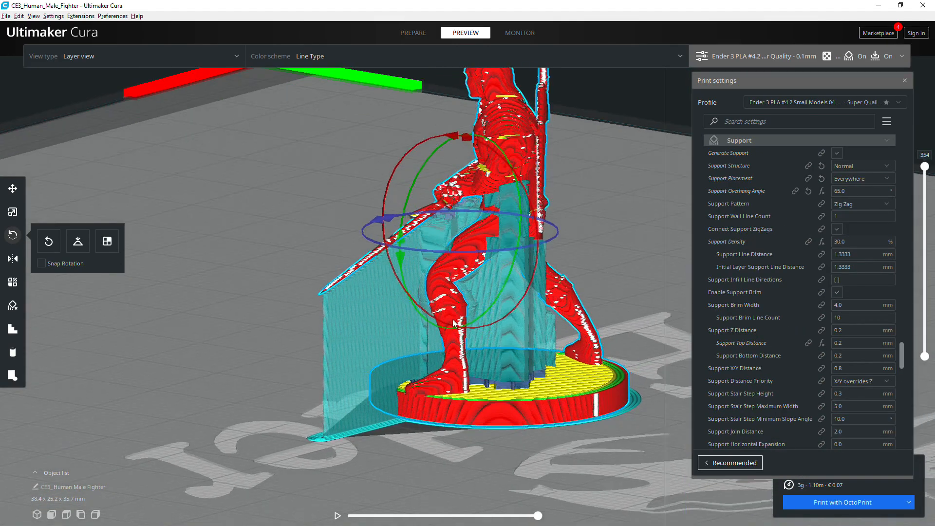
Step: Examine the sliced supports around the fighter, mushroom and ork models from several angles
right_drag(454, 322, 459, 364)
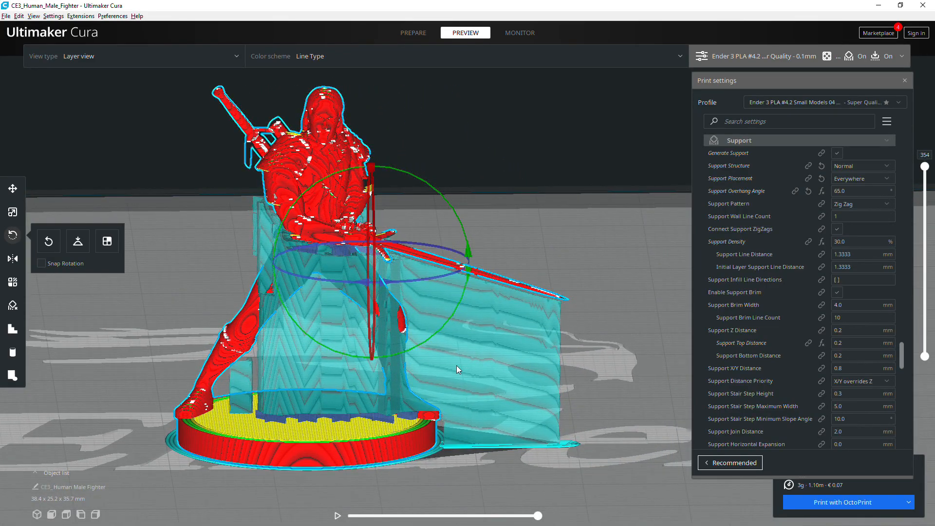
right_drag(457, 365, 278, 353)
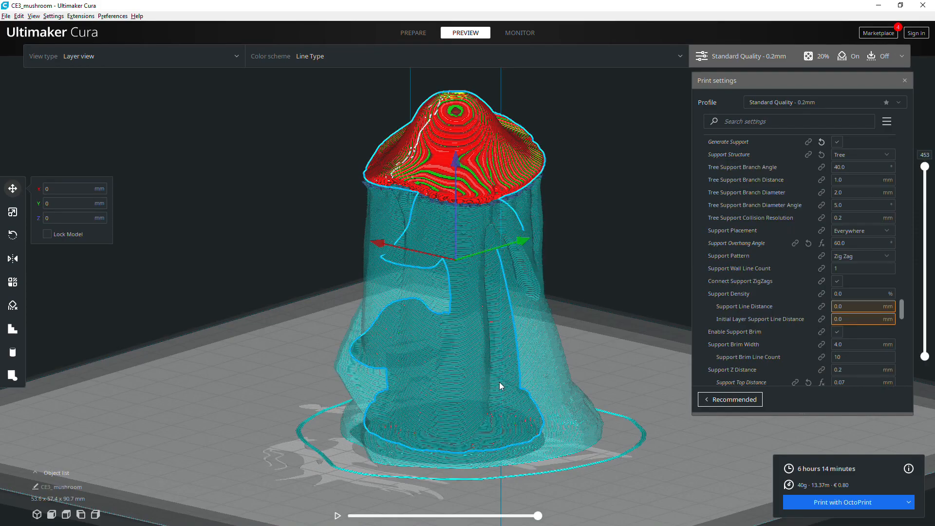
right_drag(498, 381, 405, 393)
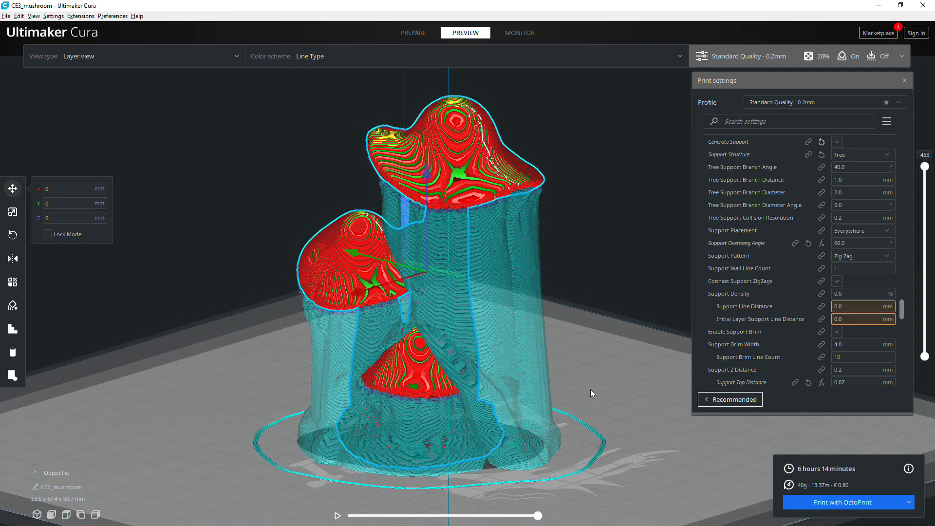
right_drag(590, 389, 365, 382)
right_drag(485, 381, 503, 390)
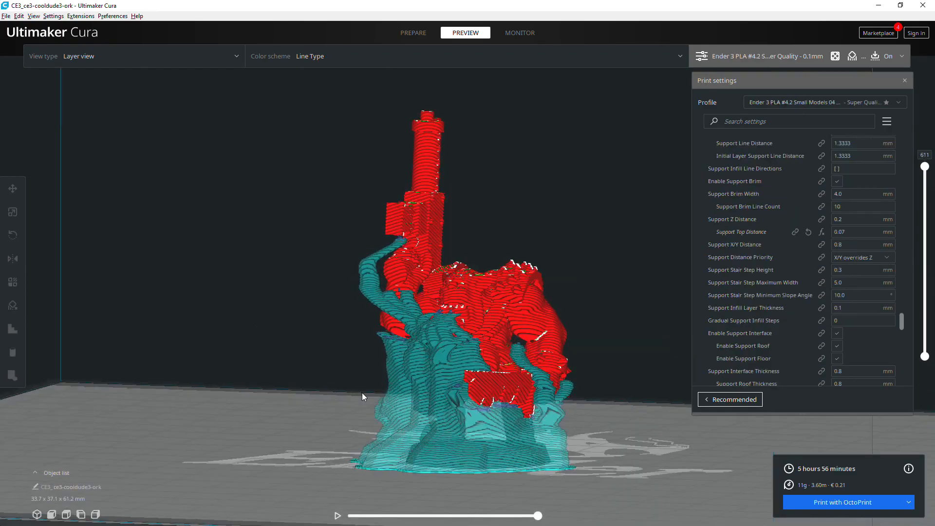
right_drag(361, 392, 31, 401)
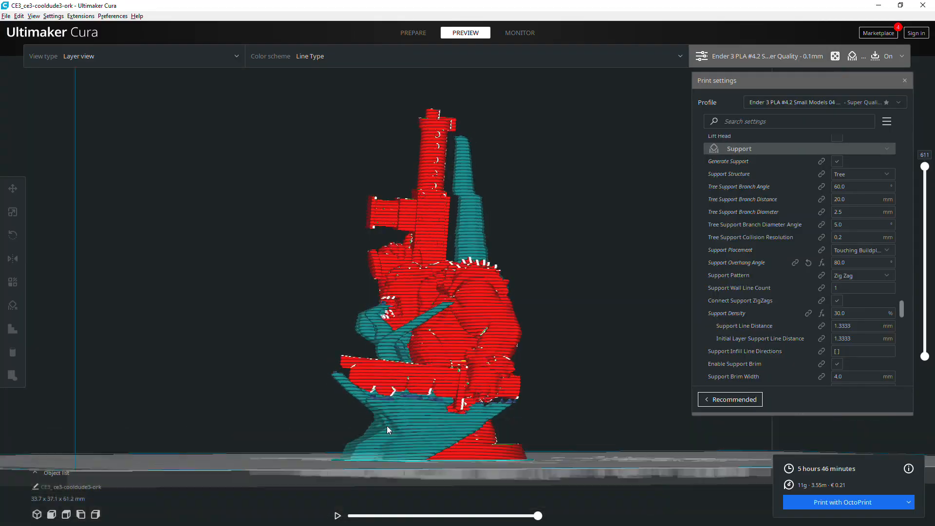
right_drag(386, 426, 470, 418)
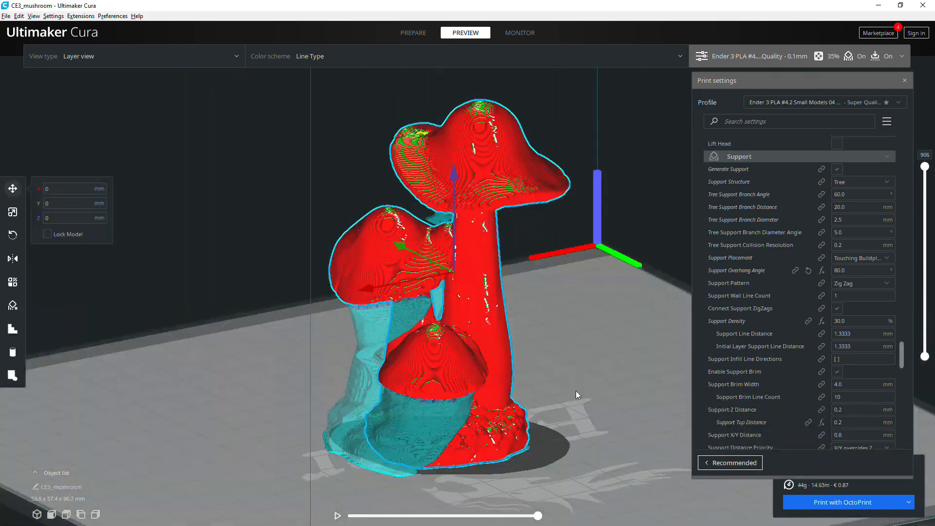
right_drag(576, 390, 499, 329)
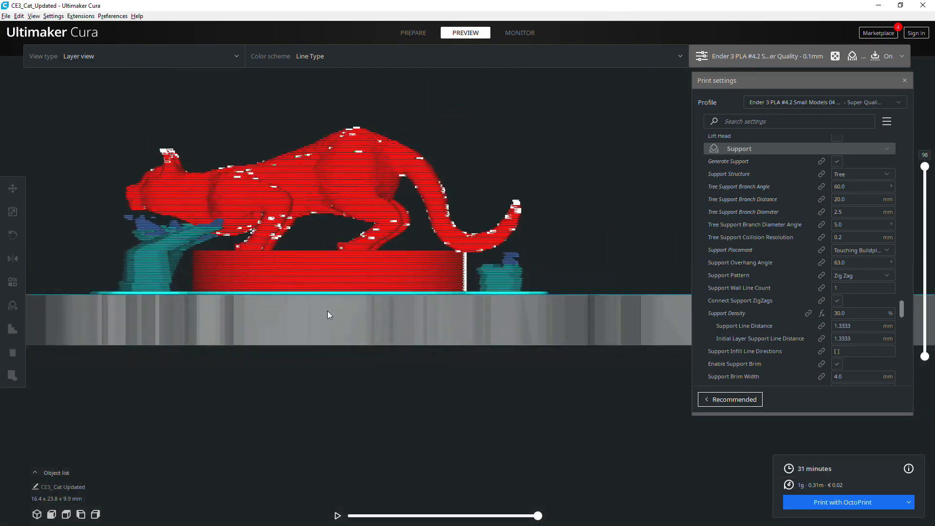
Step: Set the Support Top Distance to 0 mm for the cat model and slice it again
right_drag(327, 310, 361, 309)
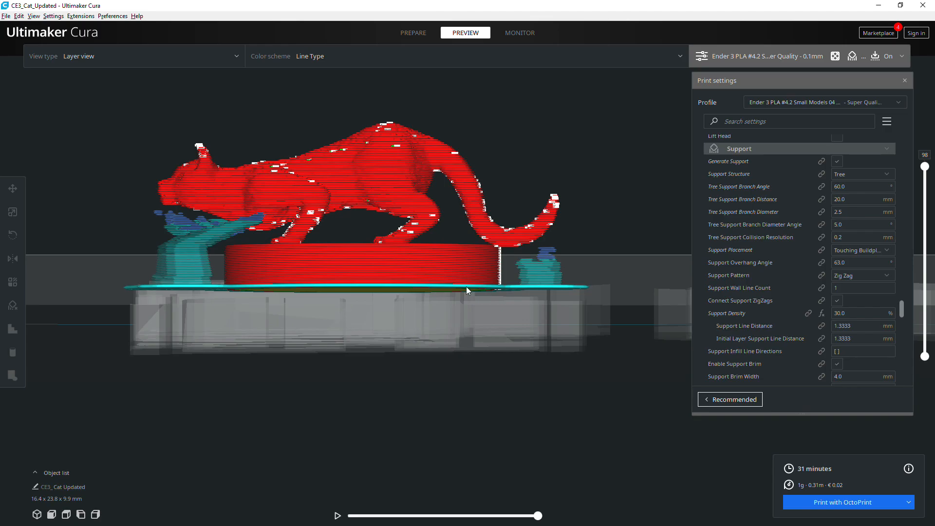
scroll(557, 261, up, 5)
right_drag(542, 261, 559, 270)
scroll(406, 282, down, 10)
scroll(406, 282, up, 6)
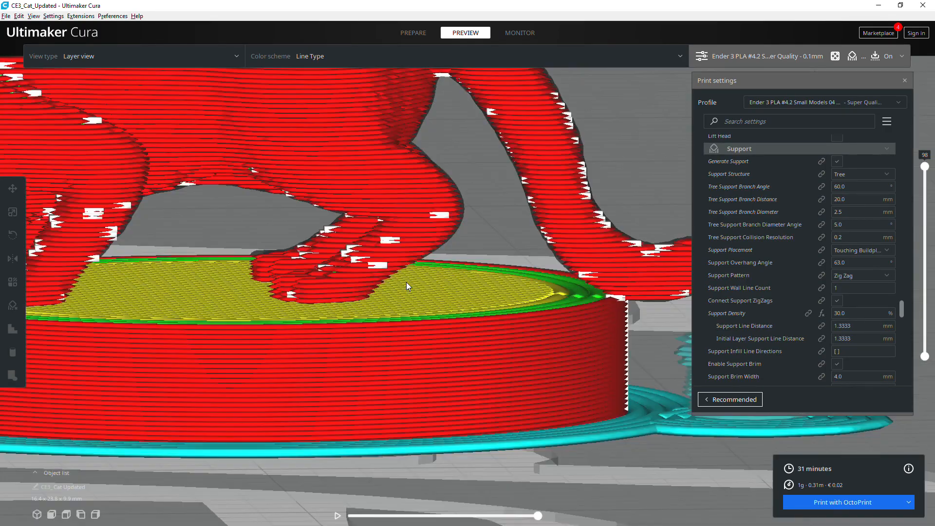
scroll(406, 282, down, 4)
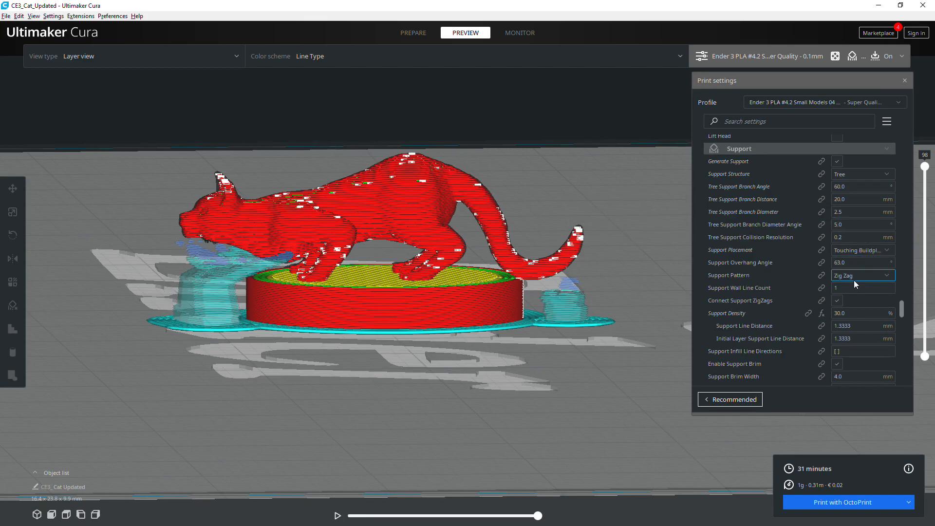
scroll(825, 259, down, 5)
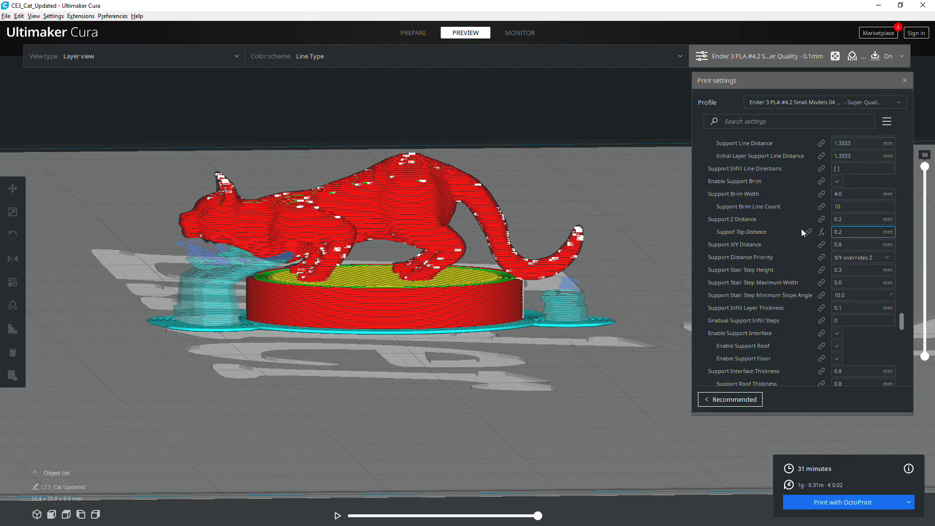
text(0)
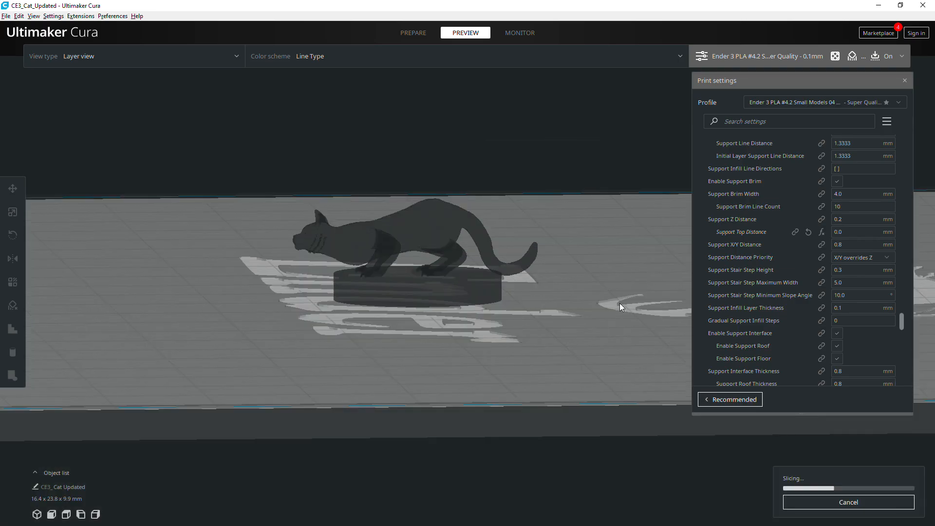
Step: Set the Support Interface Thickness to 0.0 mm for the cat model
scroll(619, 303, up, 8)
scroll(619, 306, down, 8)
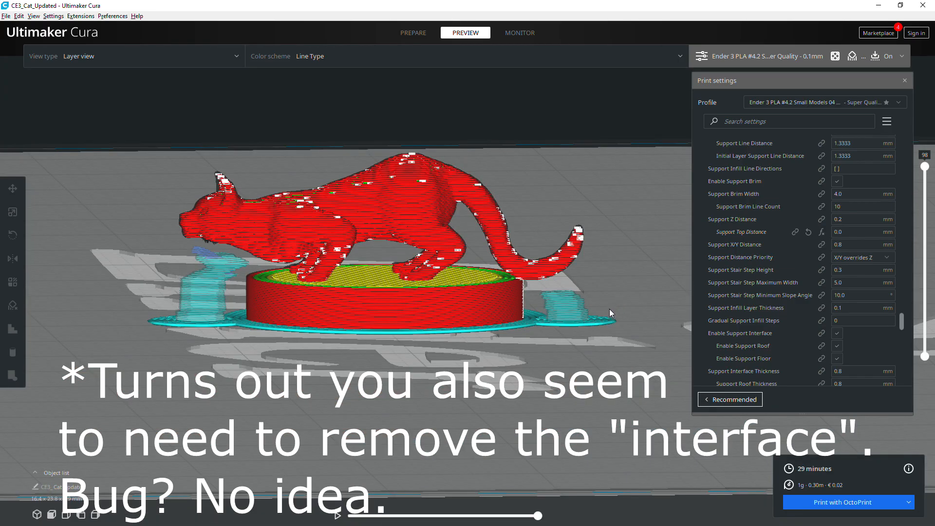
scroll(841, 264, down, 3)
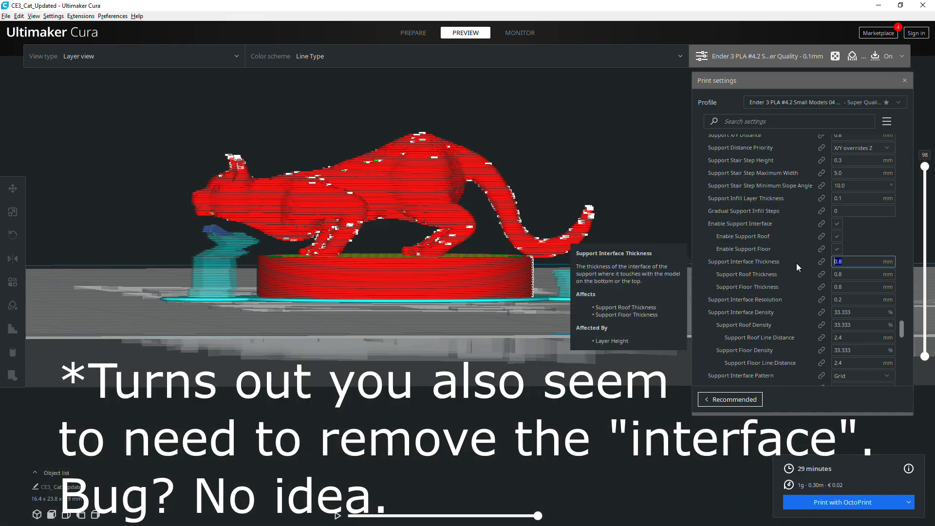
text(0.0)
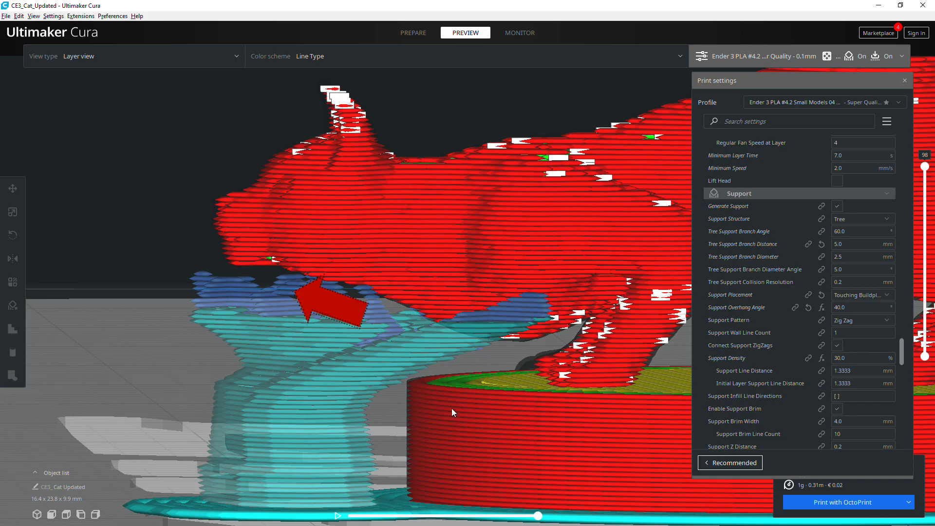
Step: Set the Support Interface Density to 80% for the cat model and slice it
scroll(754, 317, down, 10)
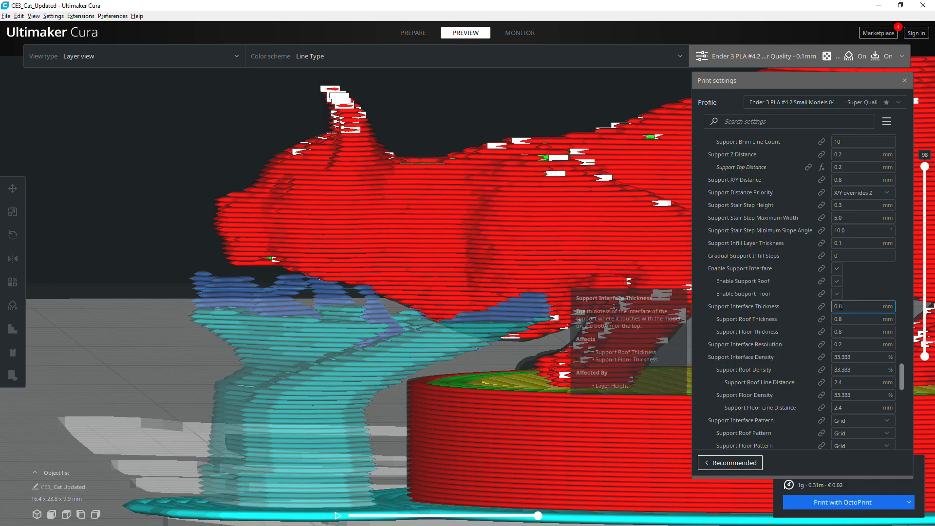
click(845, 319)
click(845, 332)
click(847, 343)
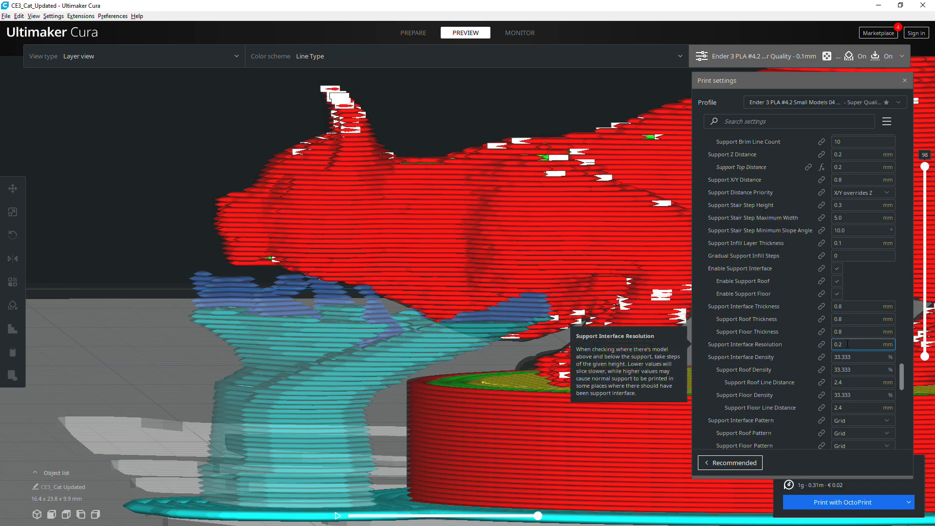
key(Tab)
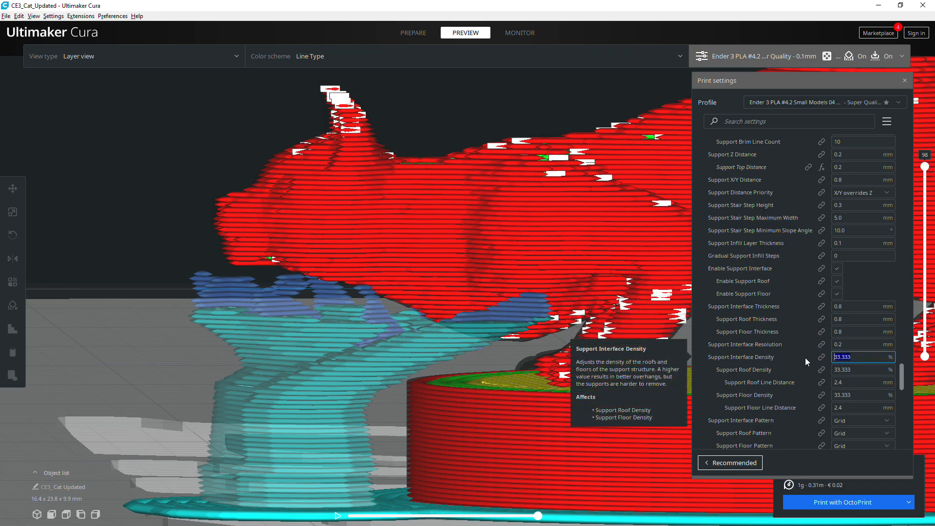
text(80)
click(856, 506)
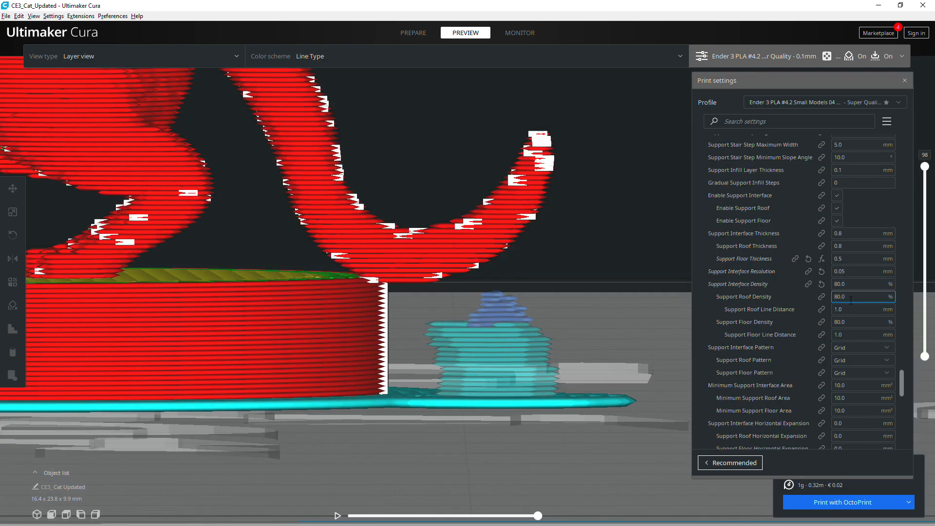
Step: Set the Support Roof Density to 95% and slice the cat model again
drag(847, 296, 831, 302)
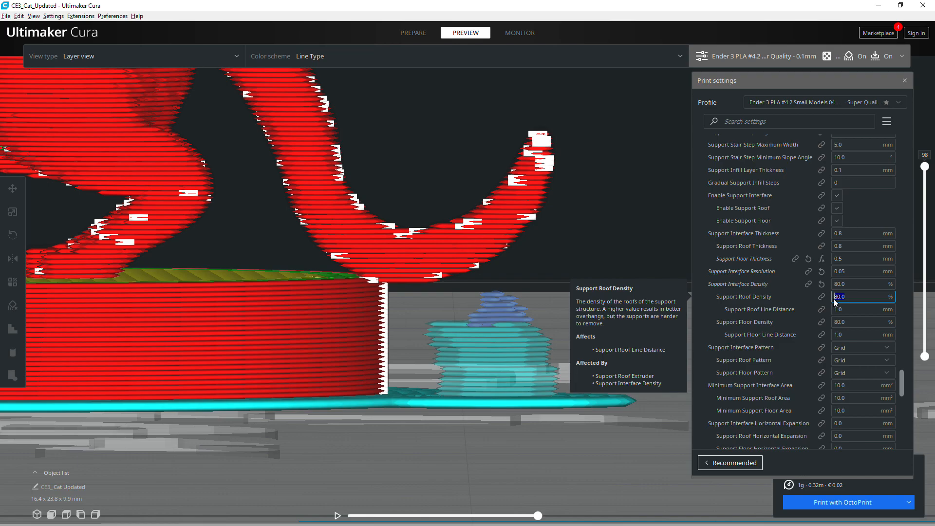
text(95)
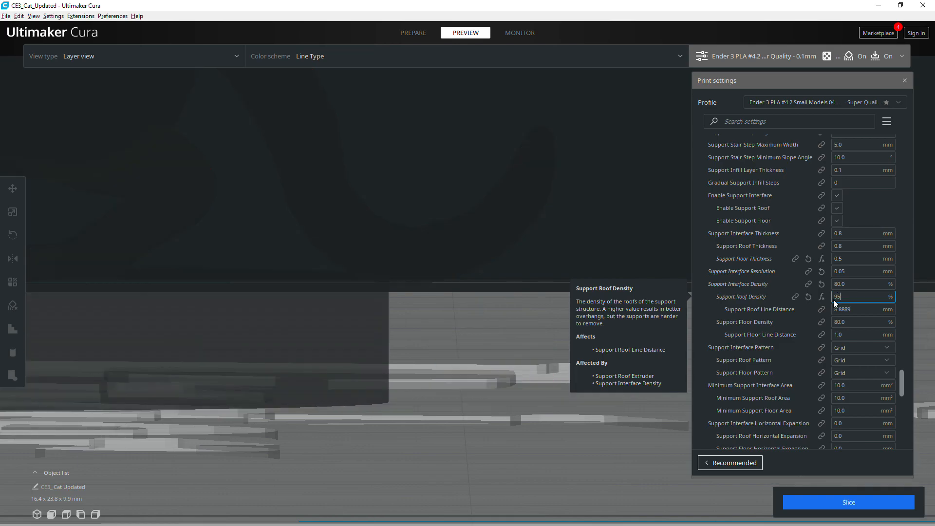
key(Return)
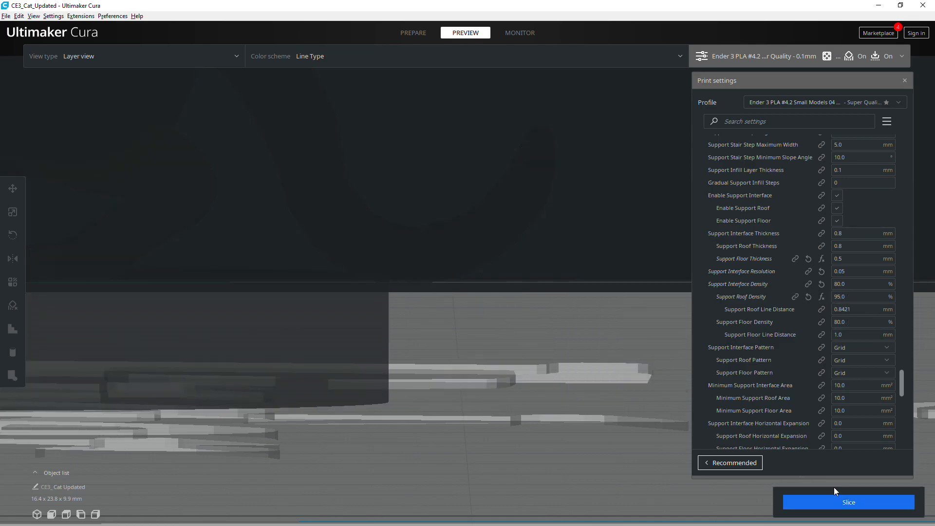
click(833, 502)
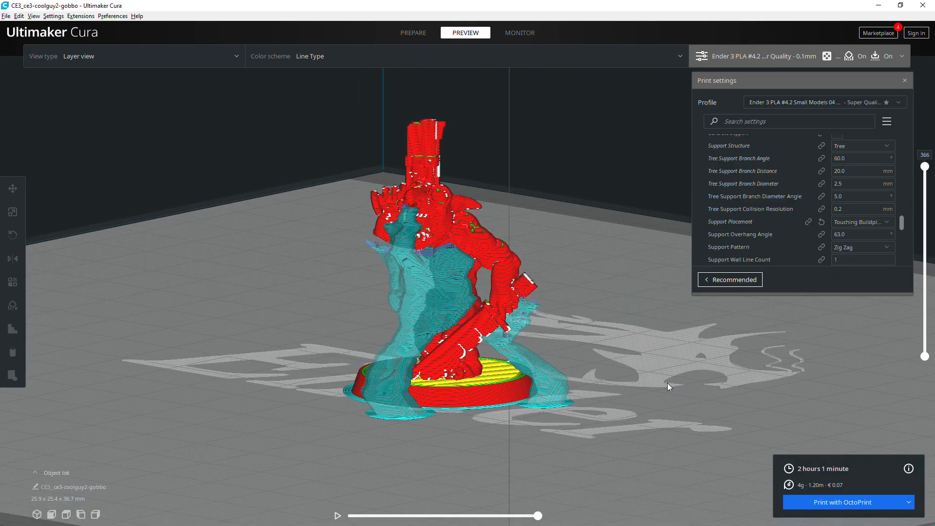
Step: Inspect the tree supports around the sliced gobbo model from another side
right_drag(667, 383, 62, 383)
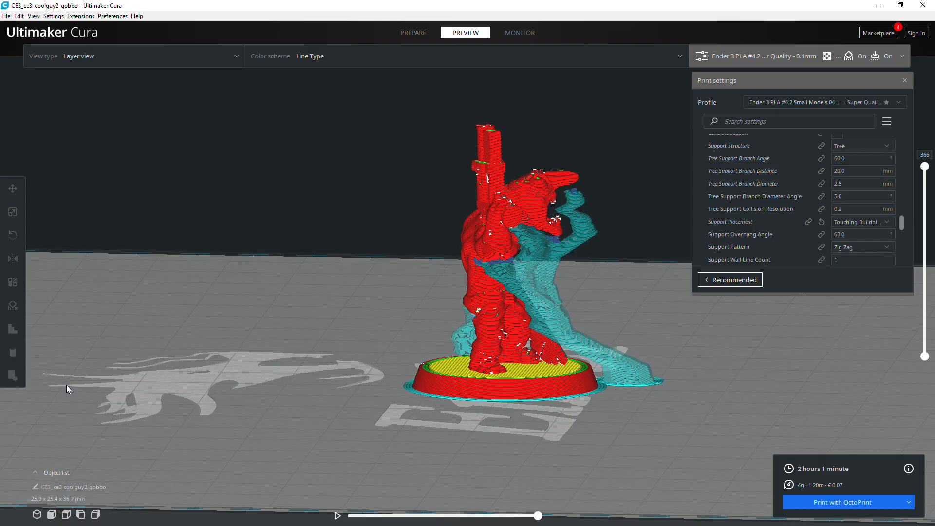